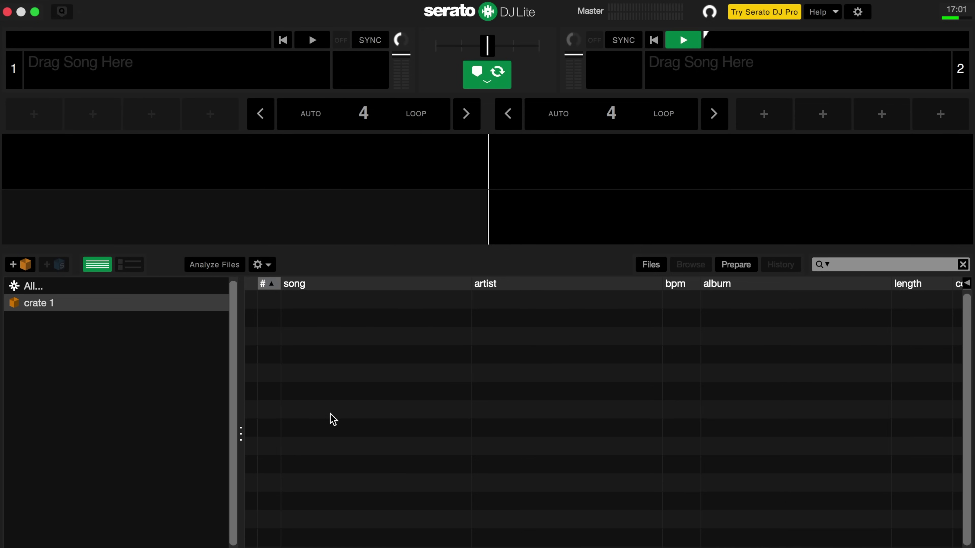
- Select crate 1 and rename it 'Crossfader Music Pack'
left_click(38, 305)
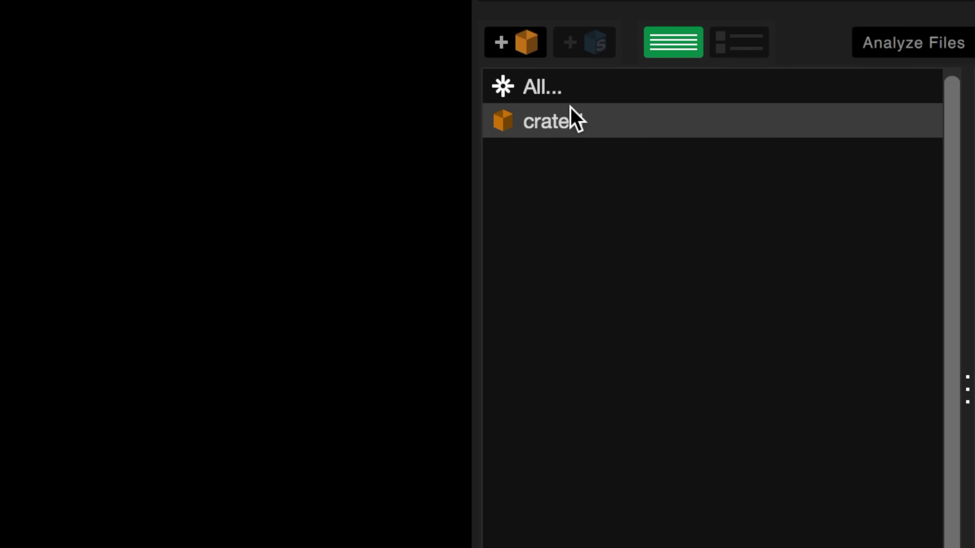
double_click(548, 122)
type("Crossfader M")
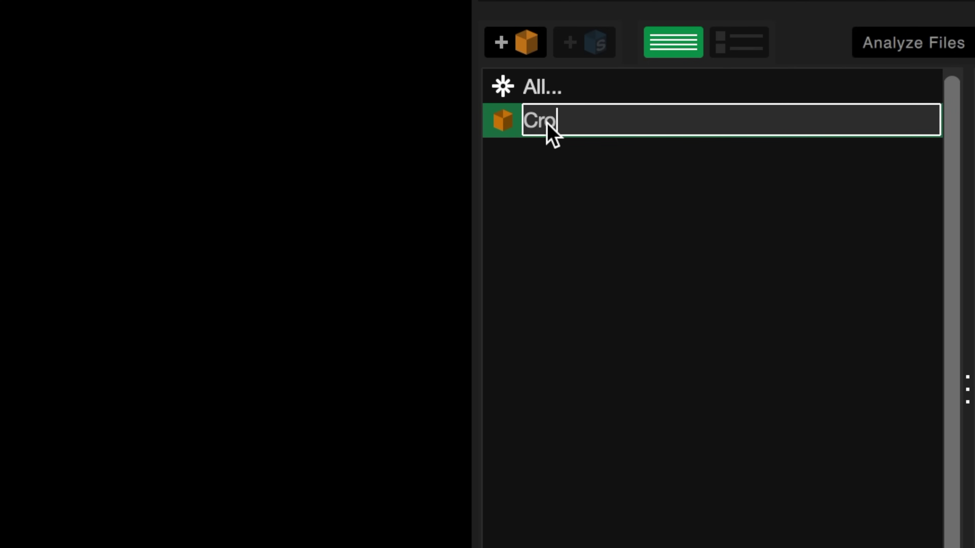
type("usic Pack")
key("Return")
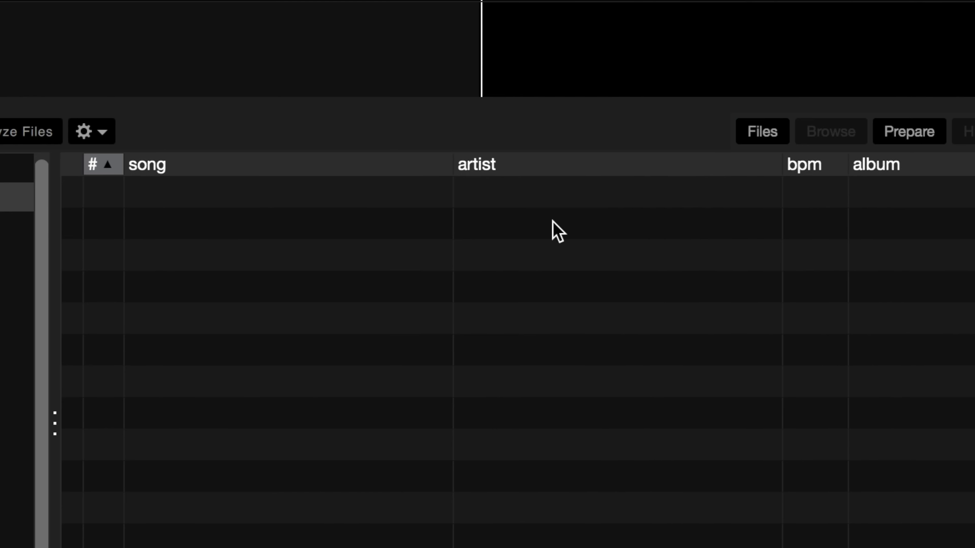
- From Desktop > Crossfader Music Pack, add the House, Tech House and Bass & Garage folders as crates
left_click(775, 132)
left_click(306, 256)
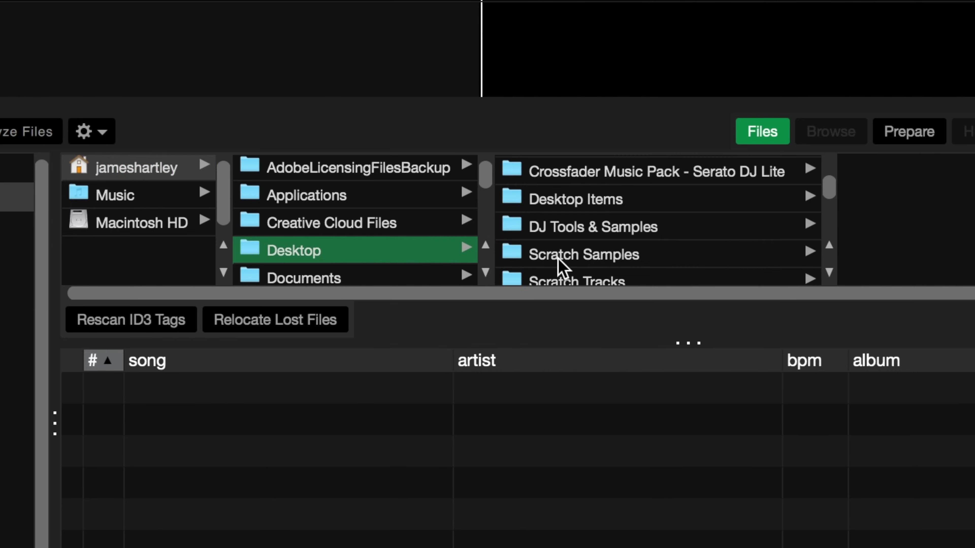
left_click(606, 179)
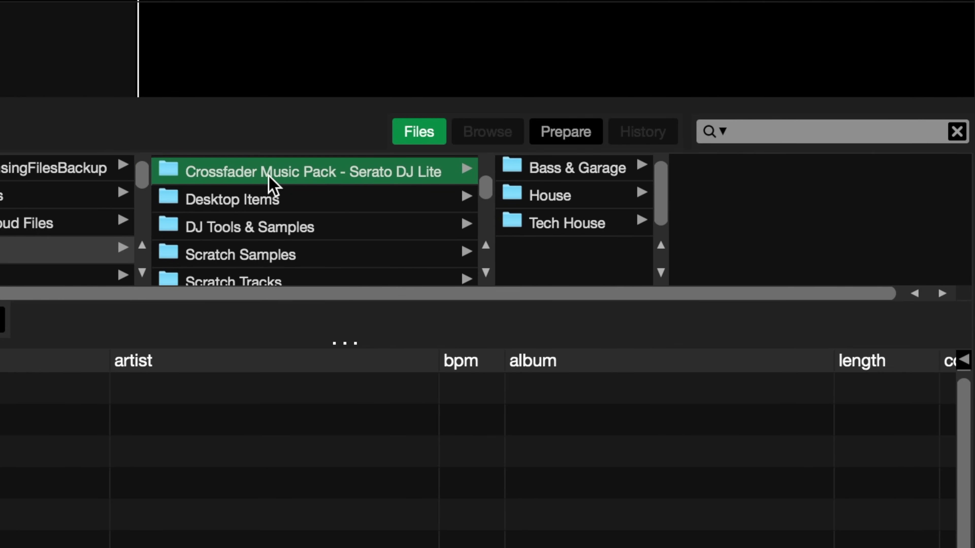
left_click(537, 198)
left_click_drag(572, 196, 177, 286)
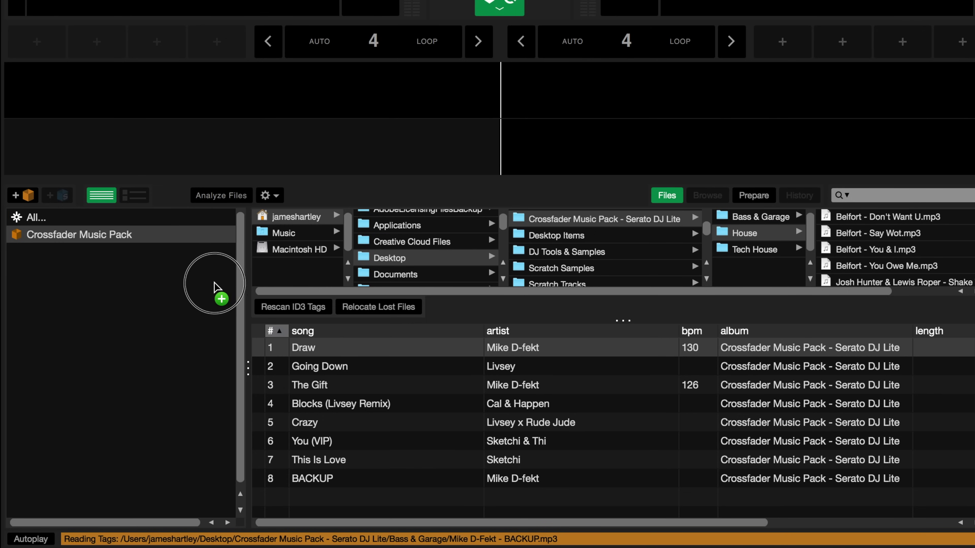
left_click_drag(757, 253, 42, 305)
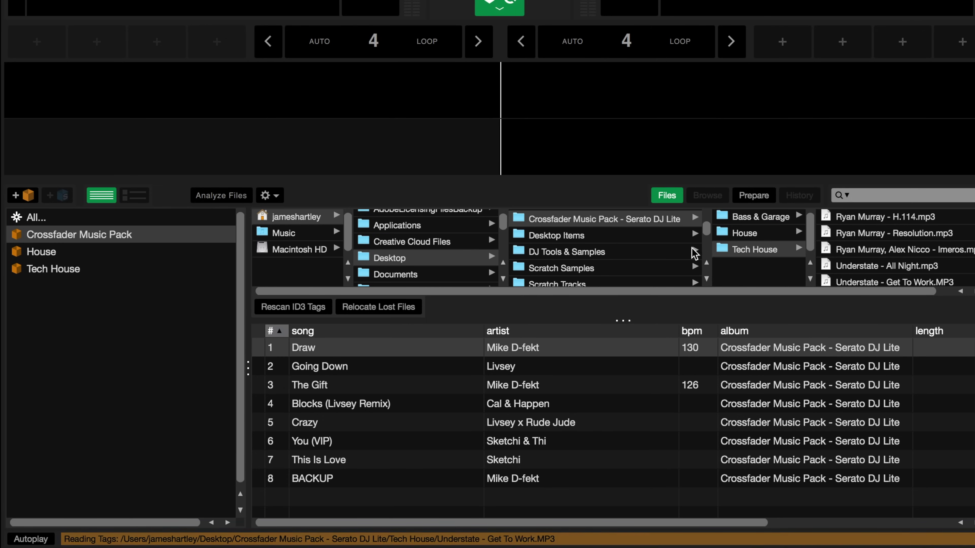
left_click_drag(745, 217, 120, 300)
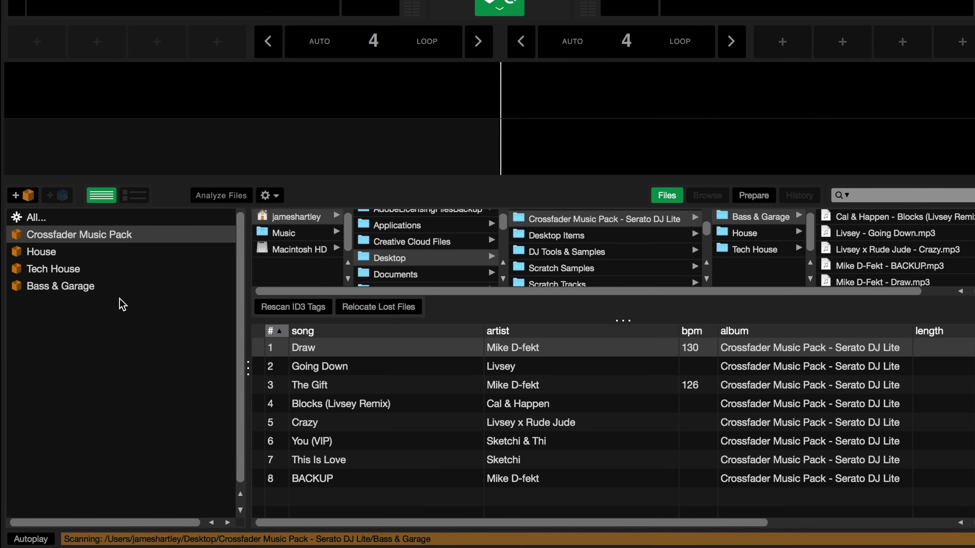
- Nest the House, Tech House and Bass & Garage crates under Crossfader Music Pack
left_click_drag(50, 253, 54, 235)
left_click_drag(45, 270, 42, 238)
left_click_drag(40, 290, 58, 238)
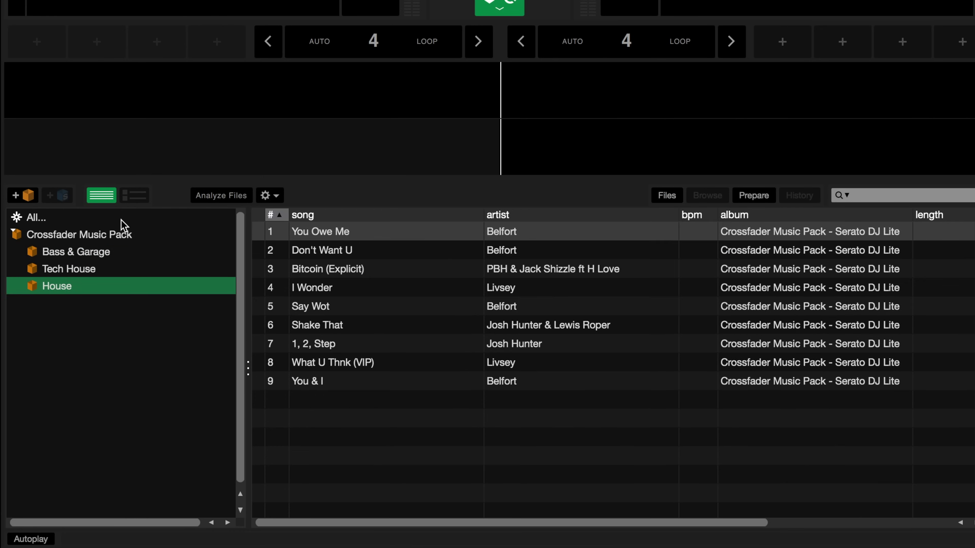
- Show the All library view and select every track in the list
left_click(129, 219)
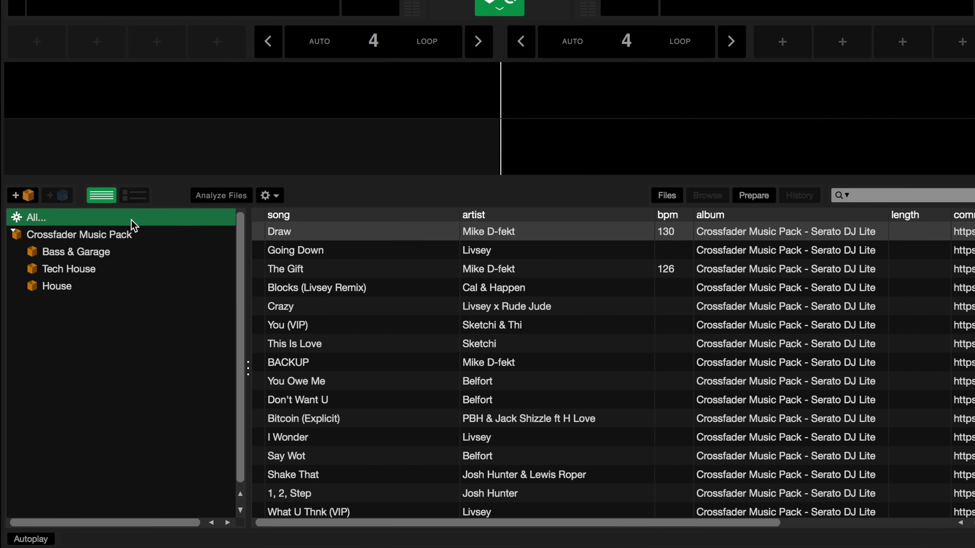
left_click(419, 308)
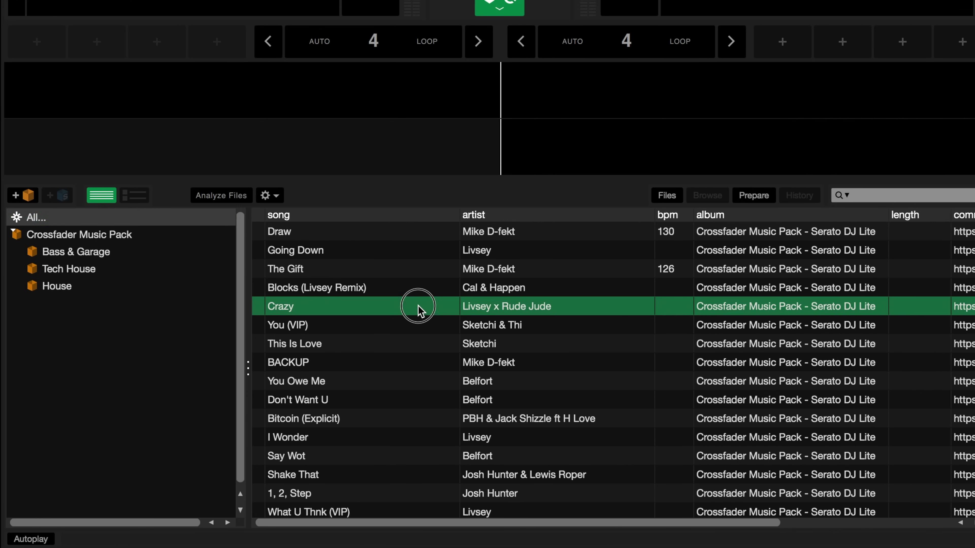
key("super+a")
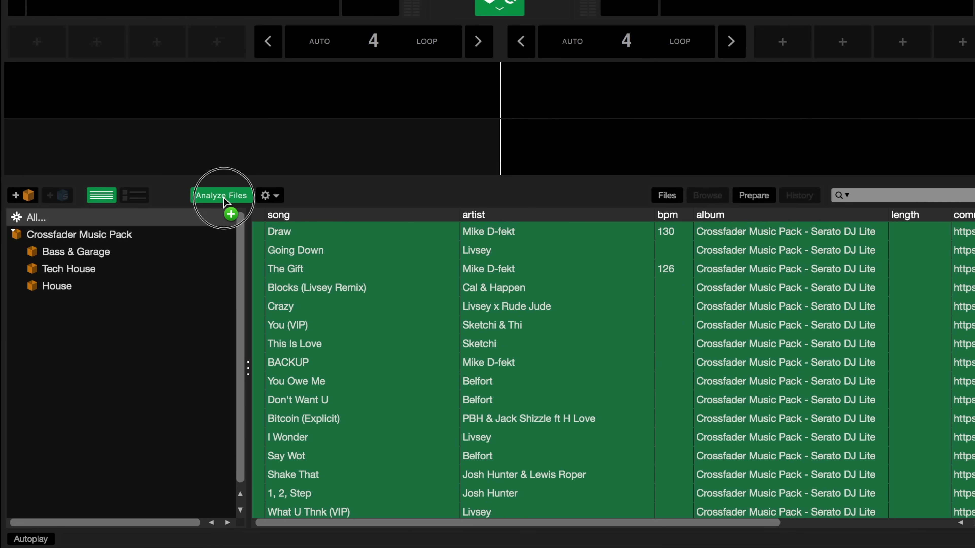
- Analyse the selected tracks for BPM, review the results, and bring up the column list
left_click(224, 196)
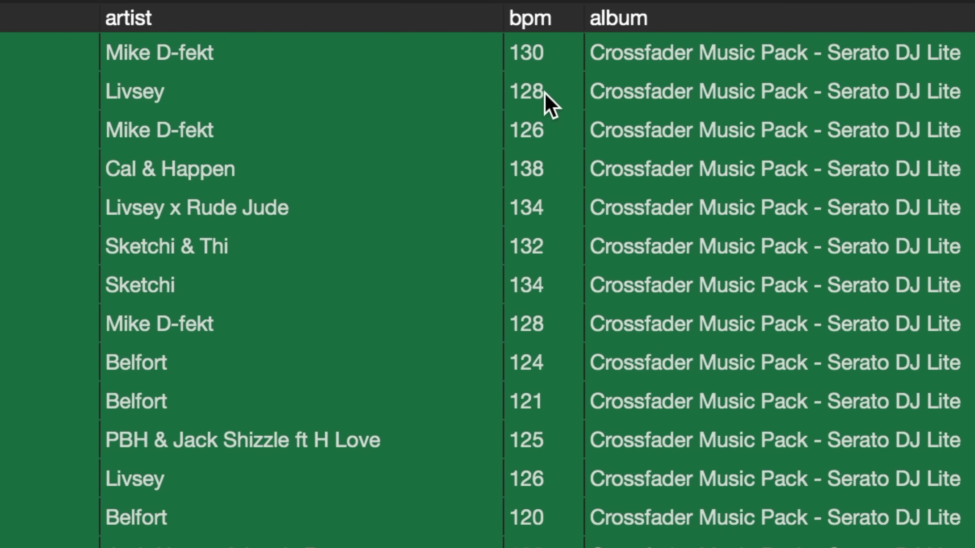
scroll(545, 98, "down", 3)
left_click(545, 98)
key("Down")
key("Down")
key("Down")
key("Down")
key("Down")
key("Down")
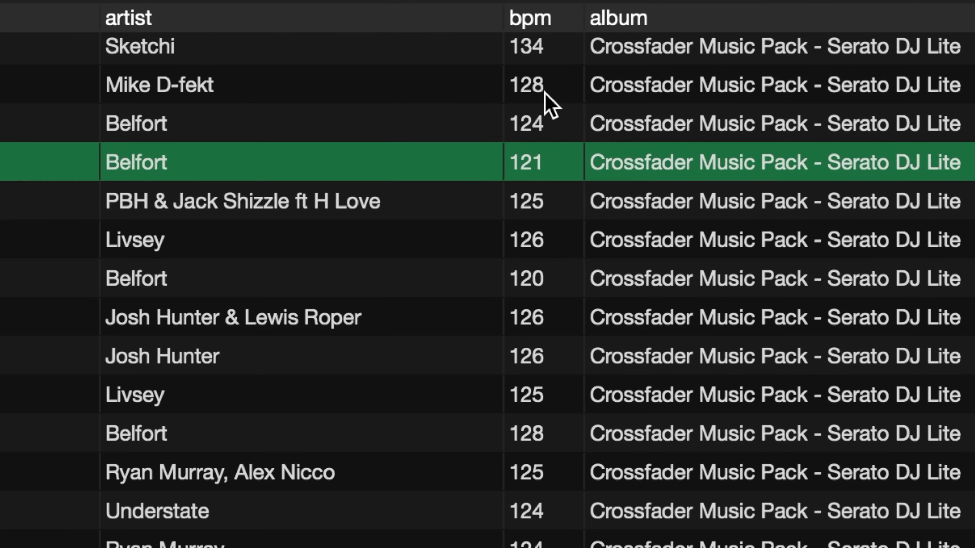
key("Down")
key("Down")
key("Down")
key("Down")
key("Down")
key("Down")
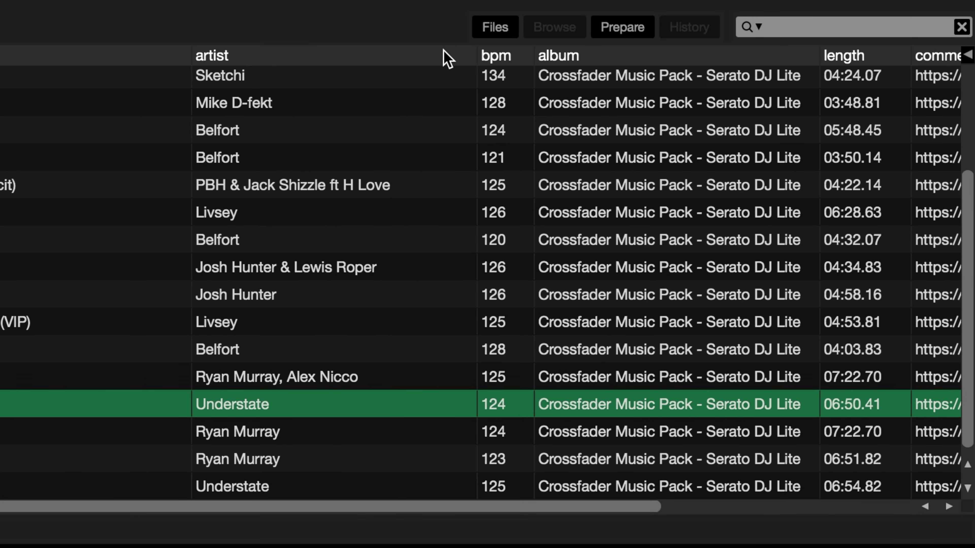
right_click(447, 57)
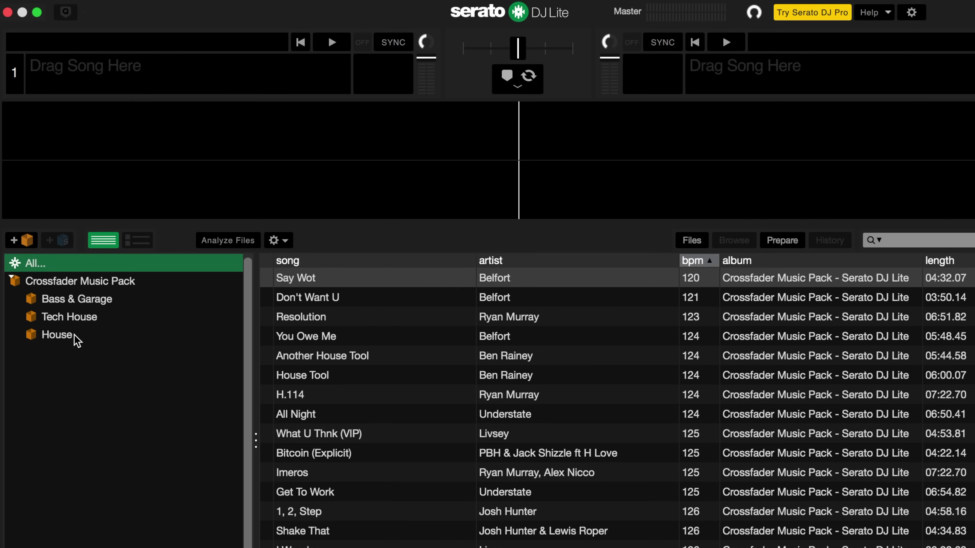
- From the House crate, put House Tool (124.0 BPM) on deck 1 and '1, 2, Step' (126.0) on deck 2
left_click(57, 335)
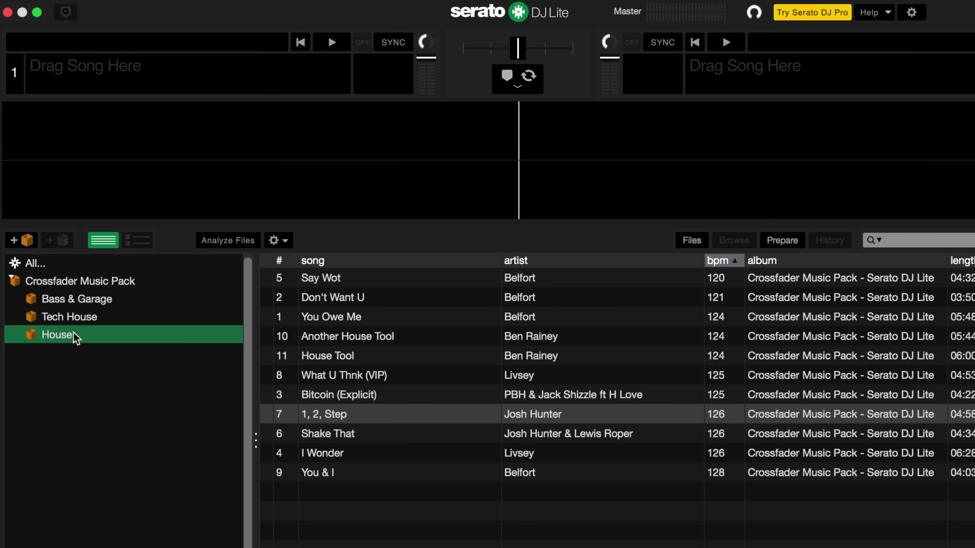
left_click(332, 358)
left_click_drag(332, 361, 207, 59)
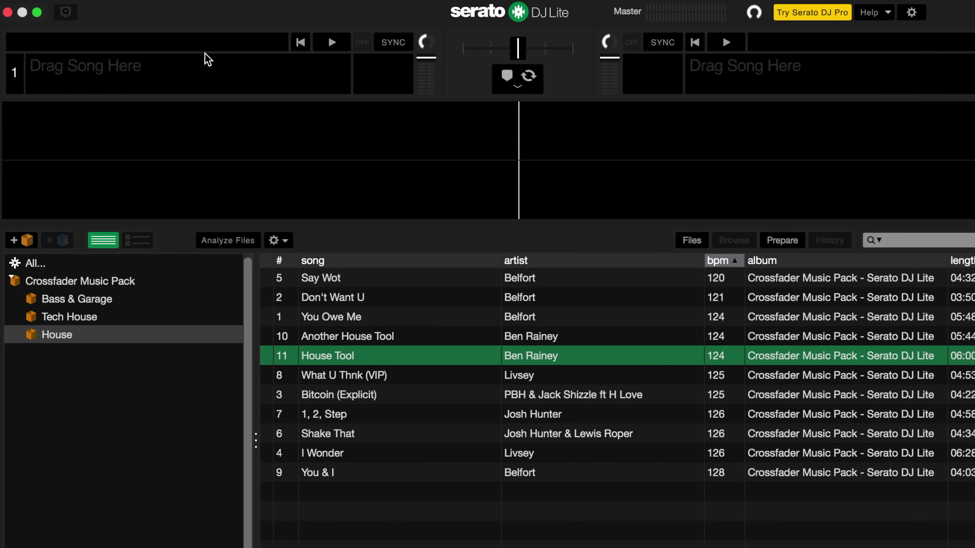
left_click_drag(319, 422, 746, 59)
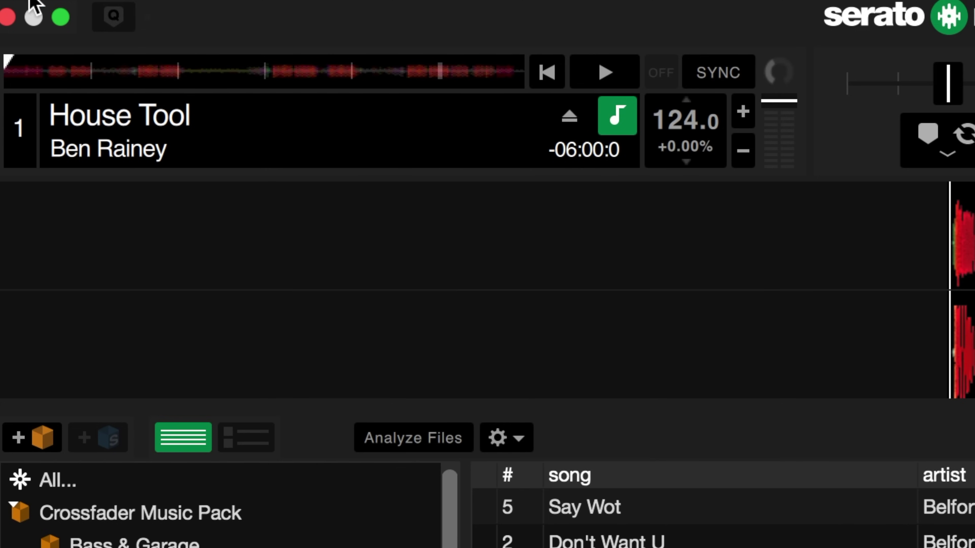
- Scrub through House Tool on deck 1, return it to the start, and play it
left_click_drag(30, 75, 477, 75)
left_click(8, 71)
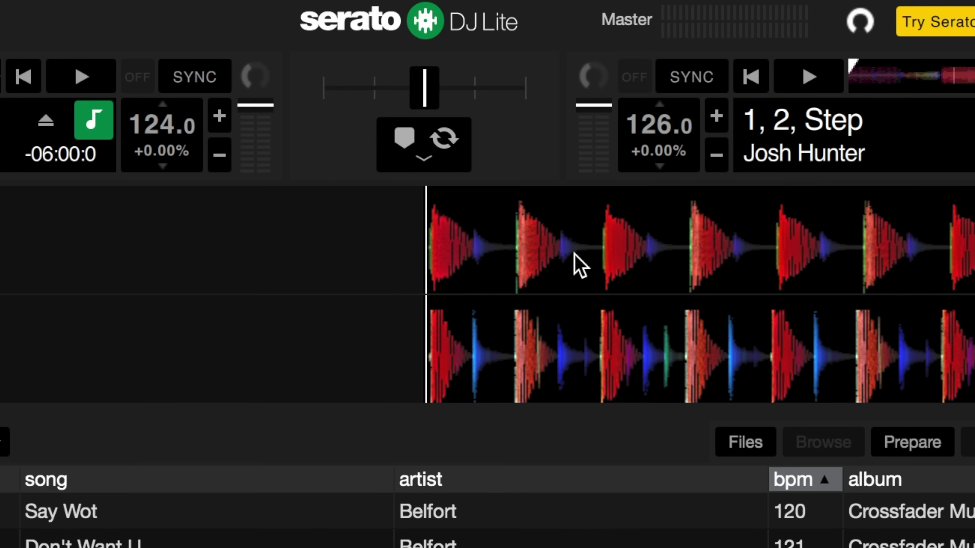
left_click_drag(580, 265, 542, 248)
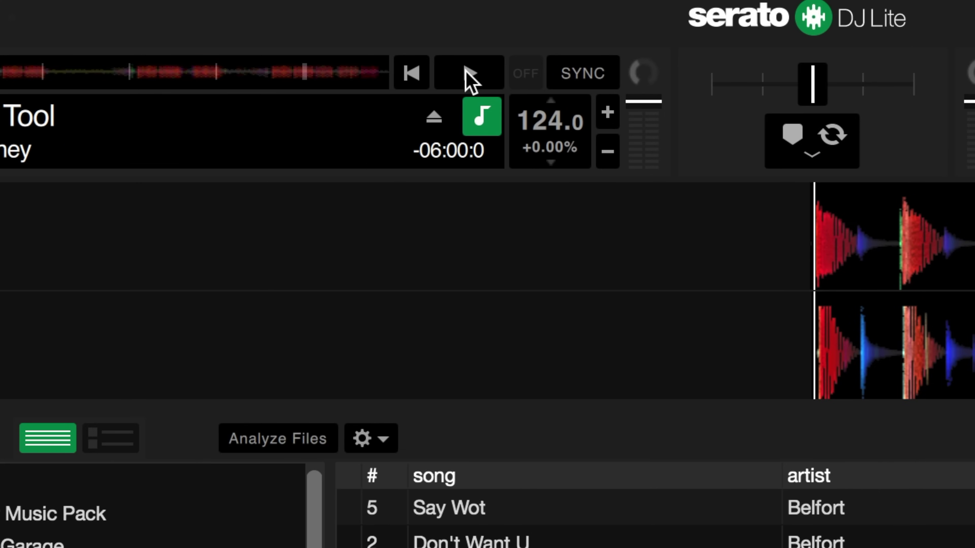
left_click(472, 80)
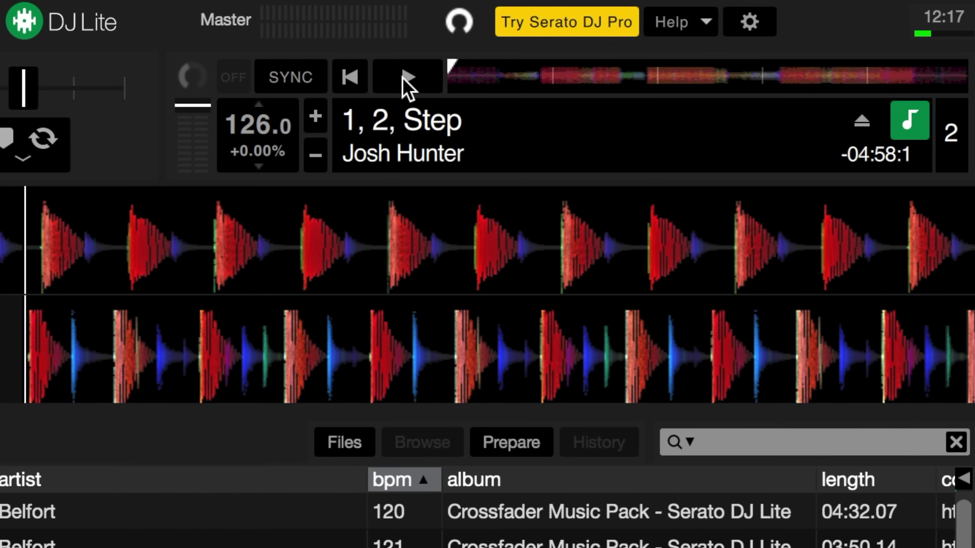
- Preview '1, 2, Step' on deck 2, then pitch House Tool down to 119.8 BPM (-3.36%)
left_click(423, 78)
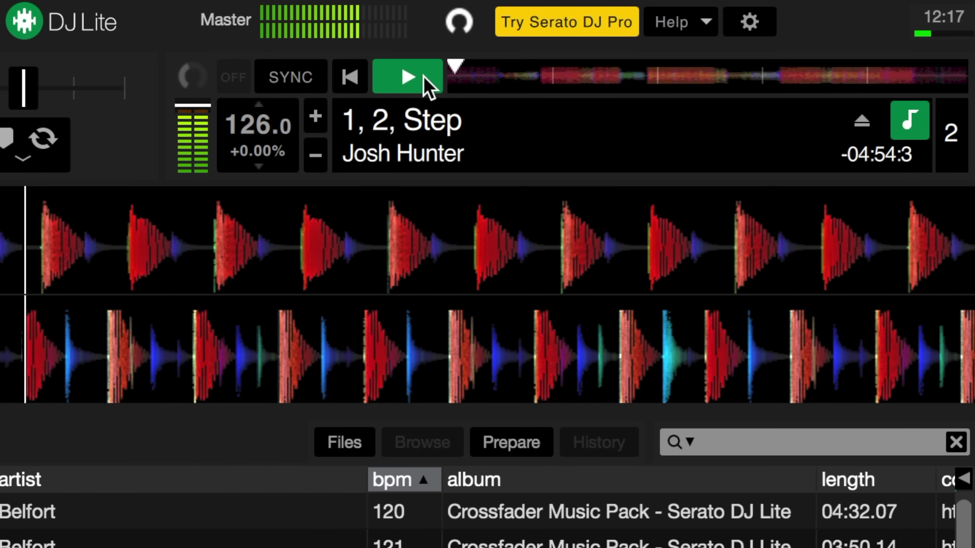
left_click(424, 75)
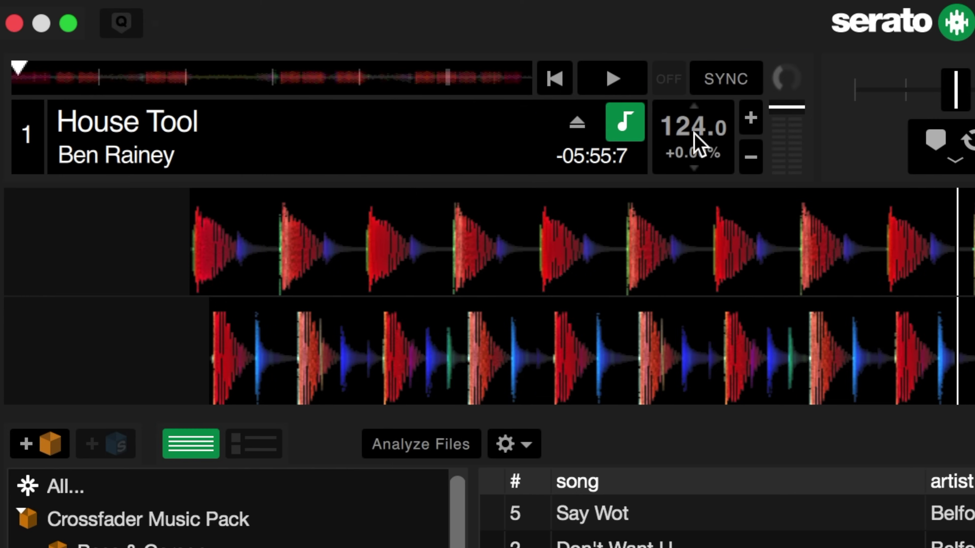
left_click_drag(702, 153, 701, 194)
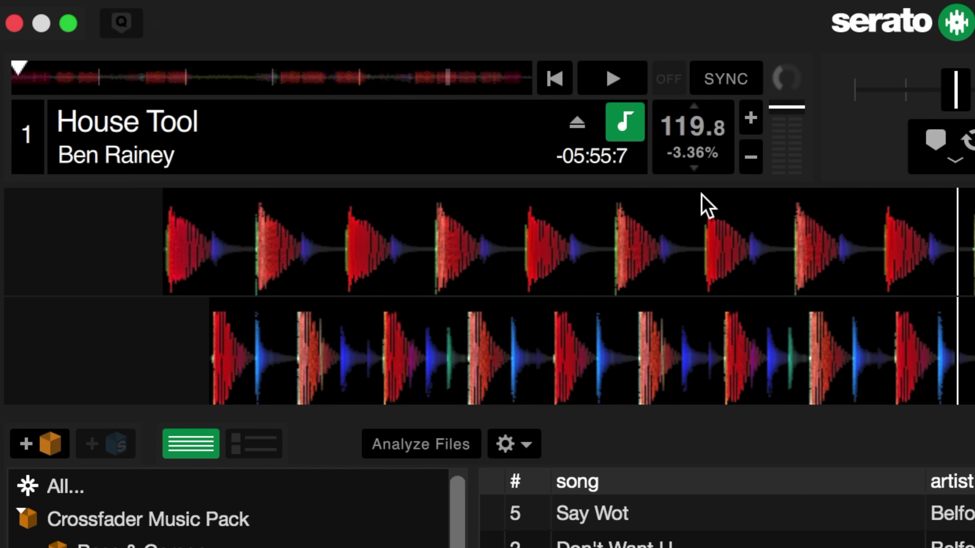
- Resume House Tool on deck 1 and drag its tempo, ending at 128.4 BPM (+3.58%)
key("space")
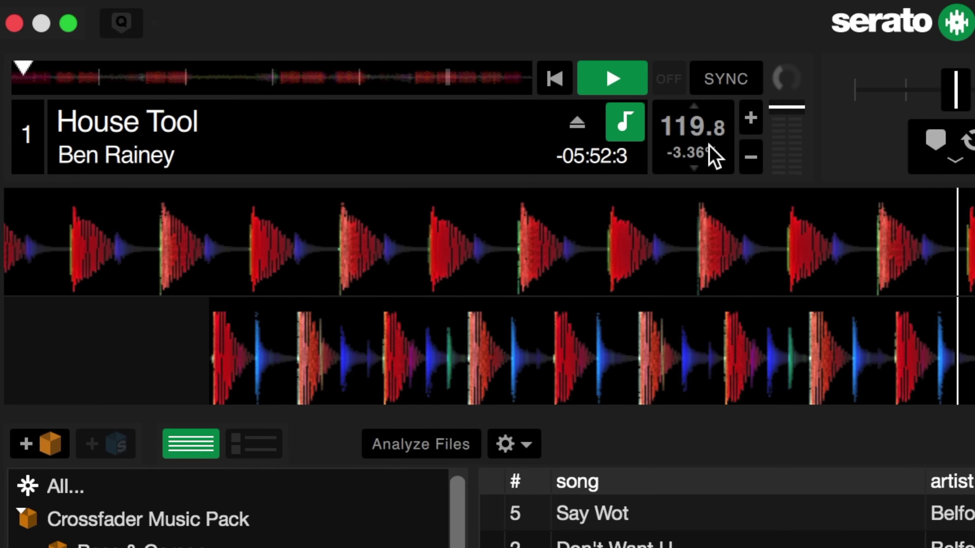
left_click(709, 143)
left_click_drag(709, 142, 709, 19)
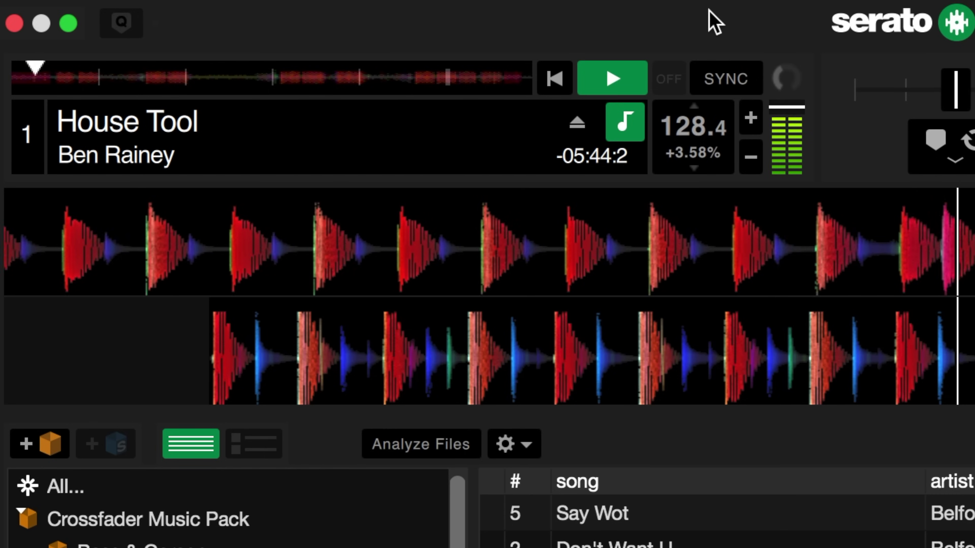
- Toggle key lock off and on, then raise House Tool's tempo to 133.0 BPM
left_click(633, 129)
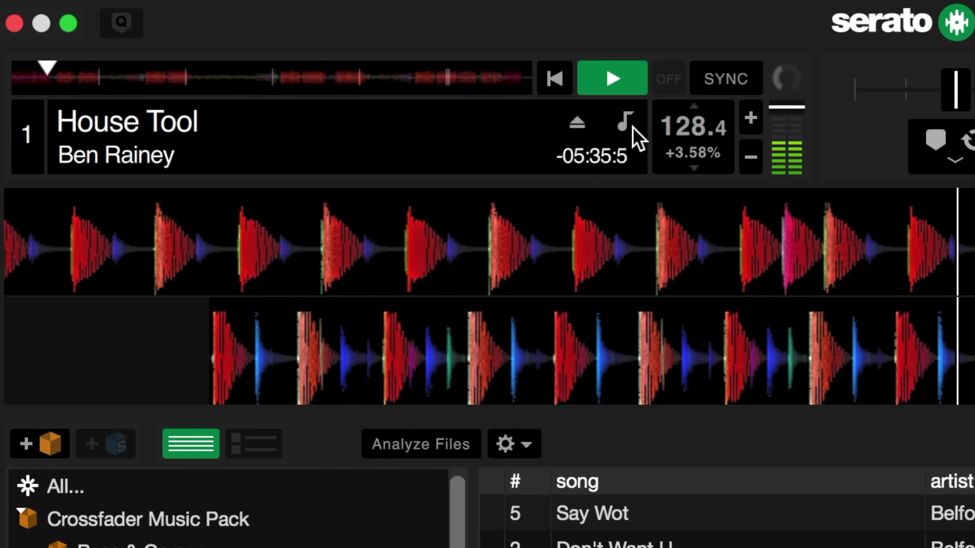
left_click(633, 129)
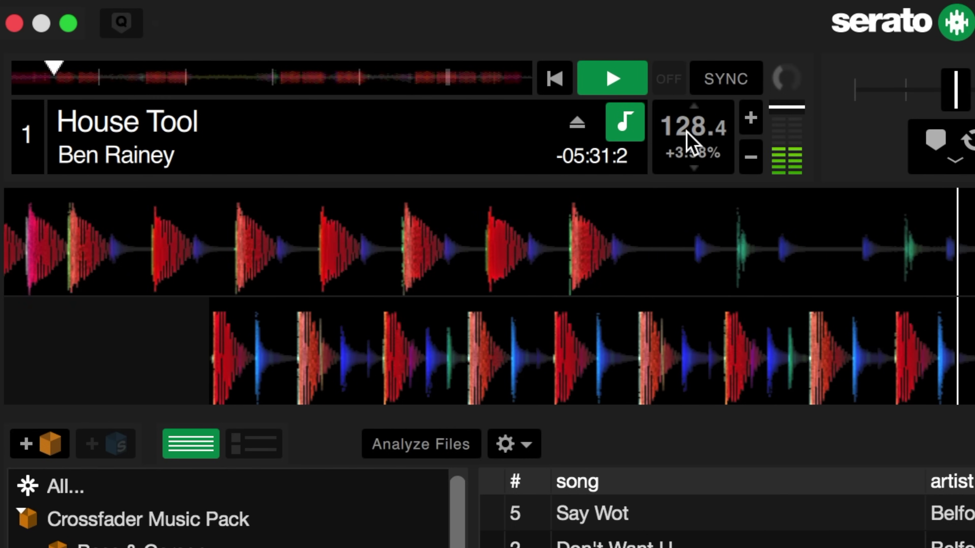
left_click_drag(687, 135, 689, 80)
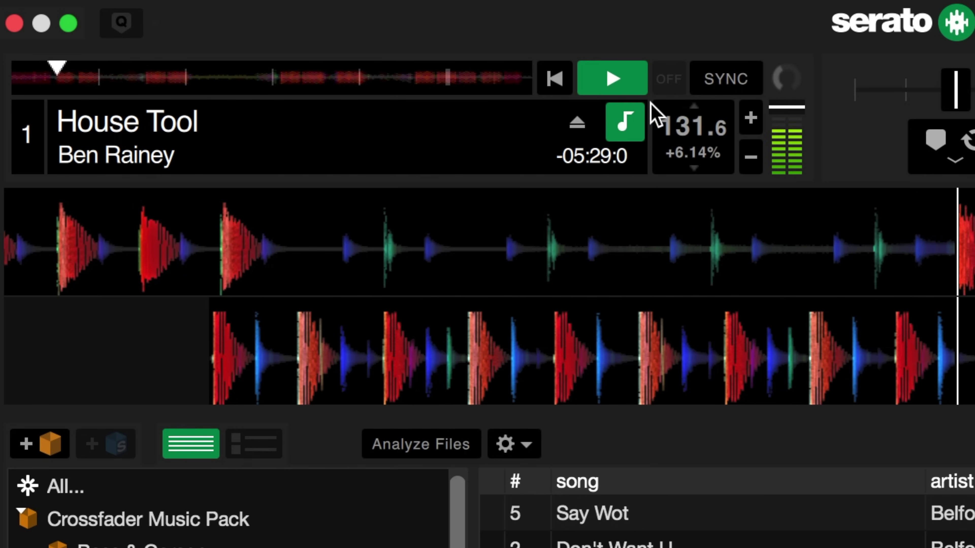
left_click_drag(701, 148, 701, 127)
- Hear the pitch shift without key lock, stop playback, re-enable key lock, and reset to 124.0 BPM
left_click(629, 131)
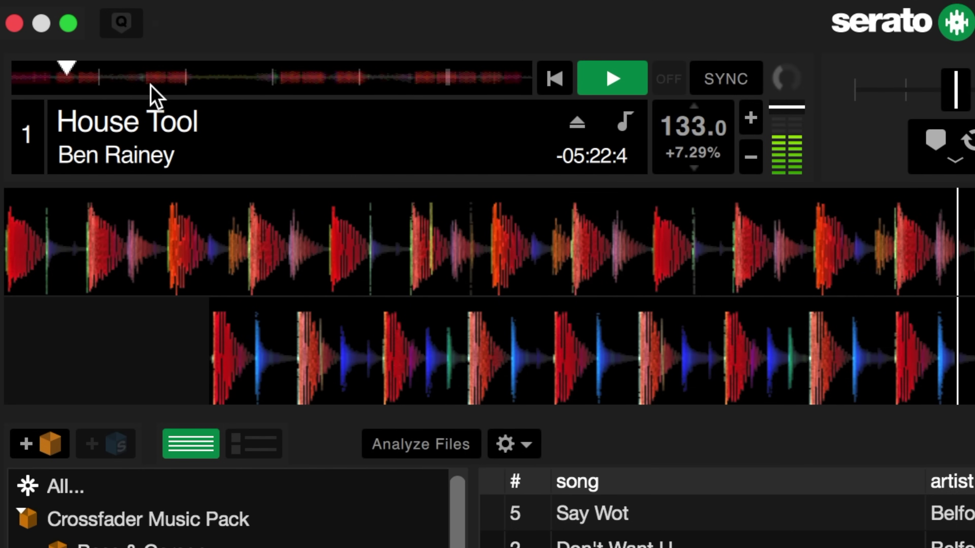
key("space")
left_click(621, 126)
left_click(701, 152)
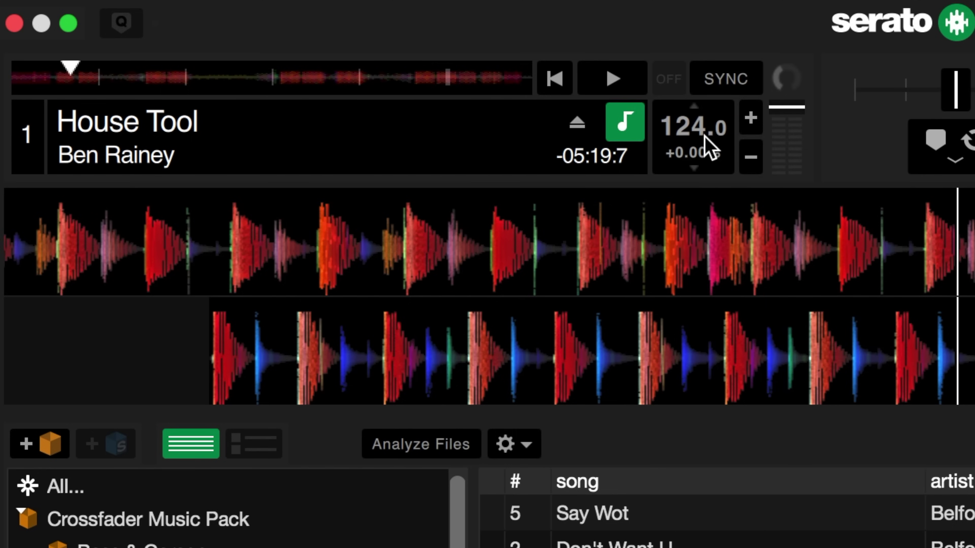
- Nudge the tempo to about 129.6 BPM, reset it to 124.0, and cue House Tool at the start
left_click_drag(696, 152, 703, 98)
left_click(703, 142)
left_click(557, 80)
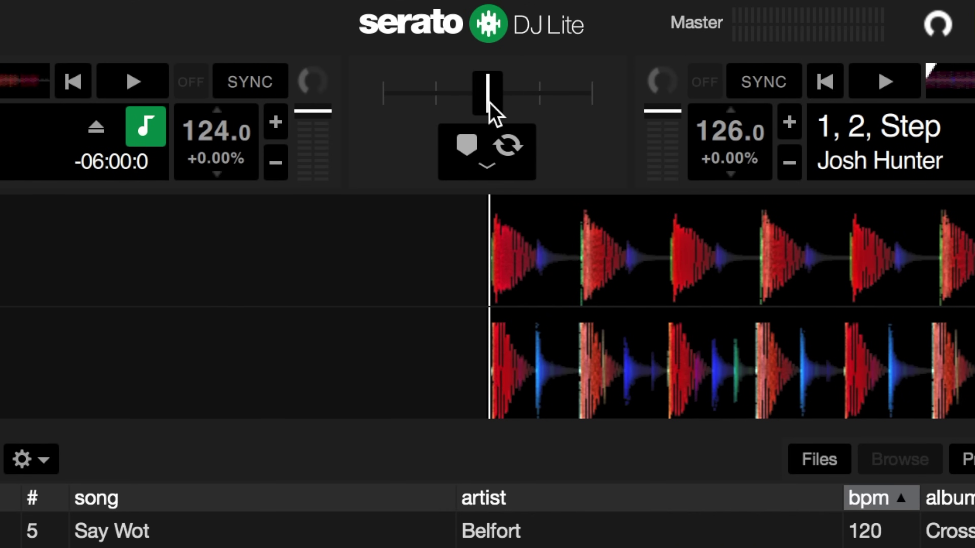
- Sweep the crossfader to the right, then fully over to the left deck
mouse_move(489, 103)
left_mouse_down()
mouse_move(341, 100)
mouse_move(684, 83)
mouse_move(280, 108)
mouse_move(533, 125)
mouse_move(496, 122)
mouse_move(493, 108)
left_mouse_up()
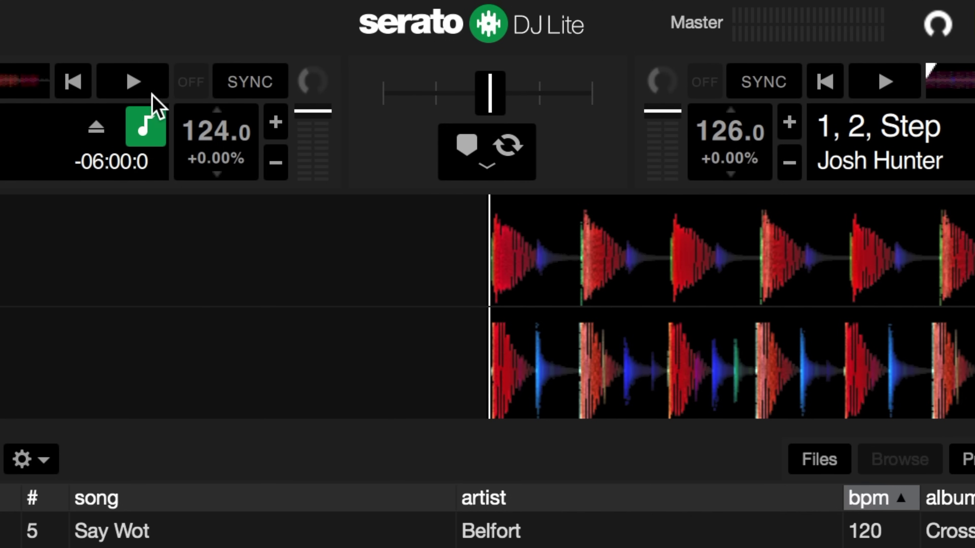
left_click_drag(488, 101, 555, 81)
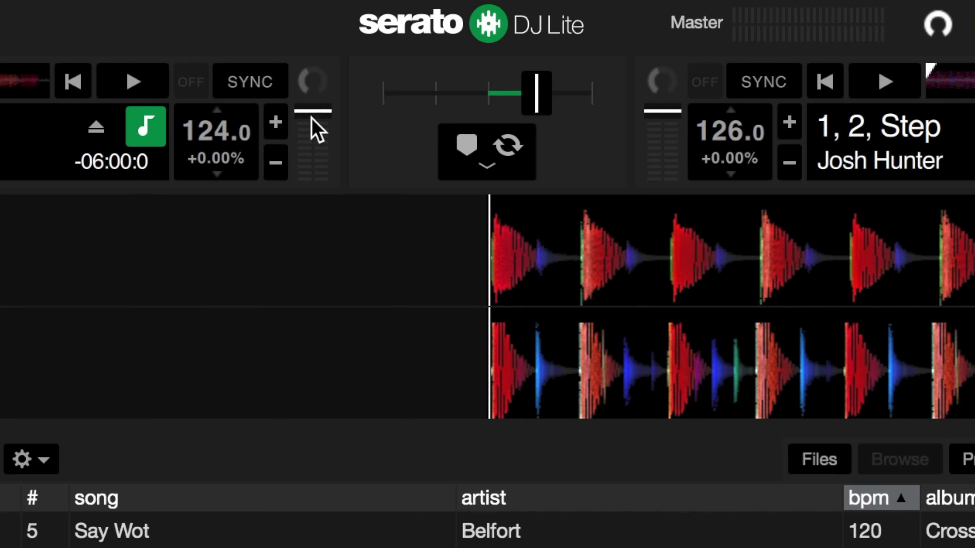
- Start House Tool and 1, 2, Step playing with the crossfader slightly toward the left deck
key("w")
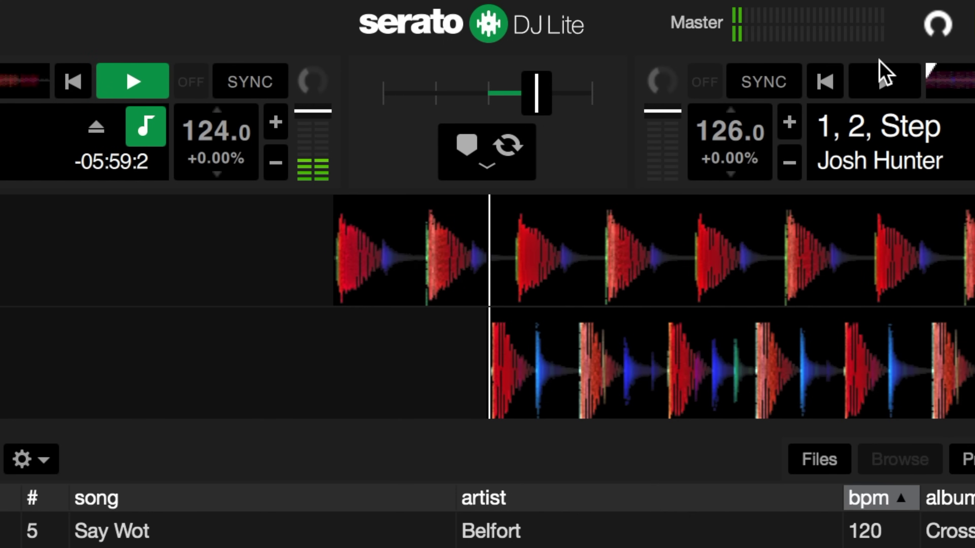
left_click(883, 85)
left_click_drag(534, 103, 384, 98)
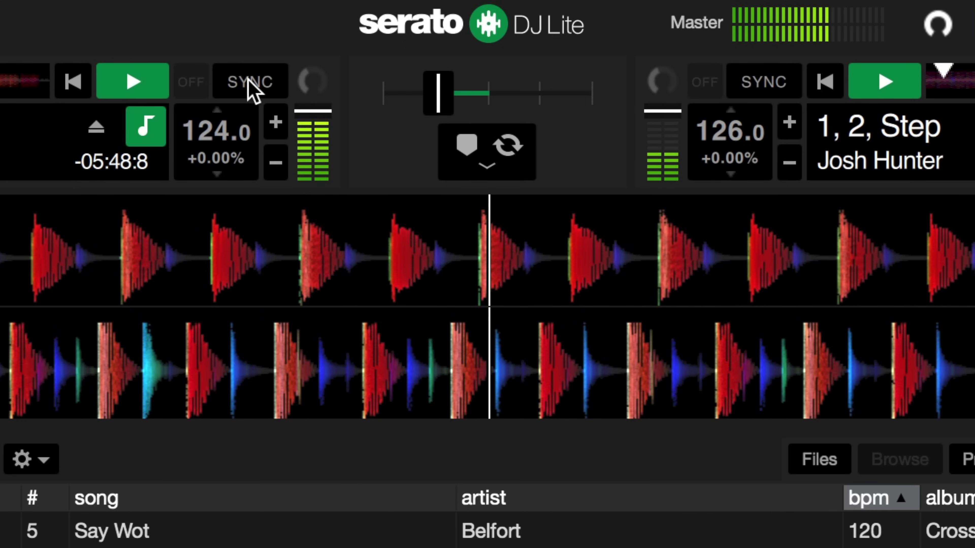
- Sync House Tool to 126.0 BPM, blend toward the right deck, and nudge its pitch to align beats
left_click(264, 83)
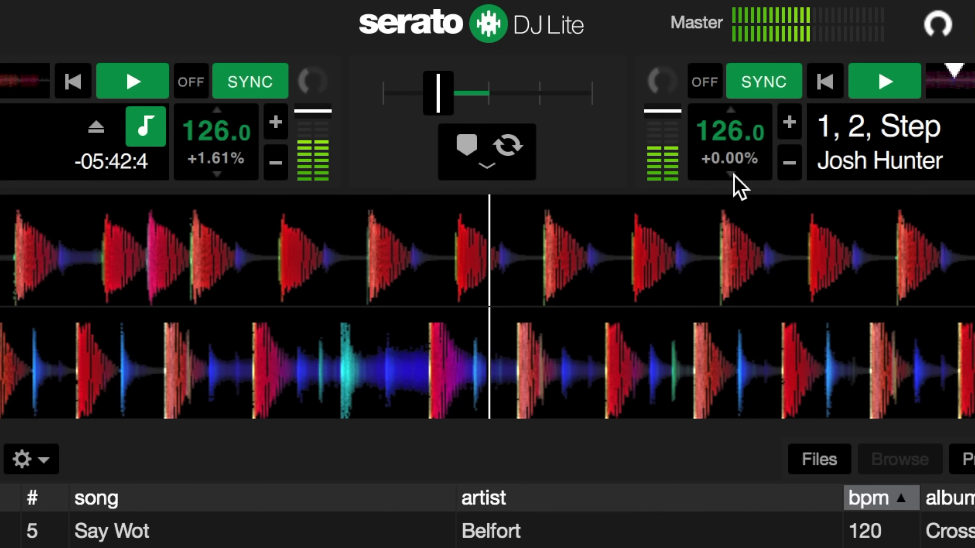
left_click_drag(442, 95, 485, 103)
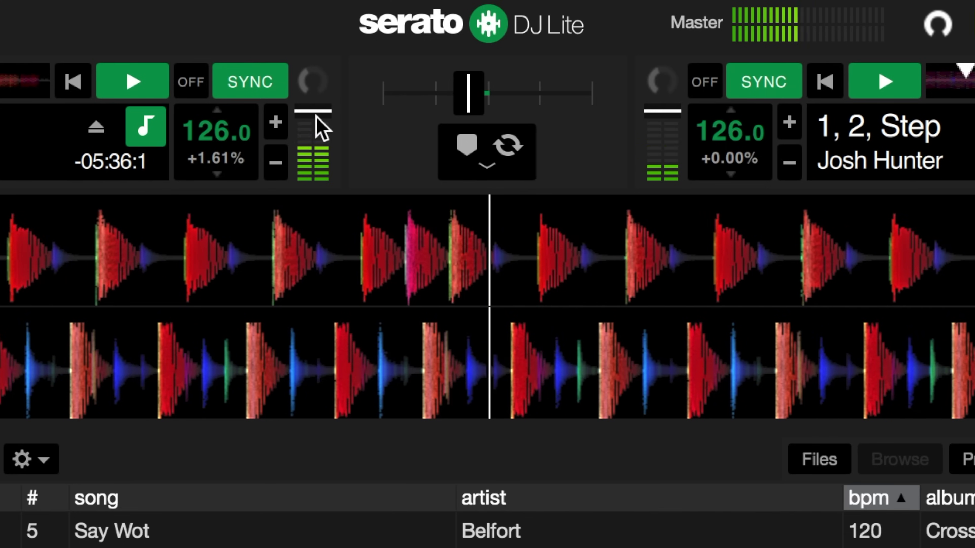
left_click(276, 129)
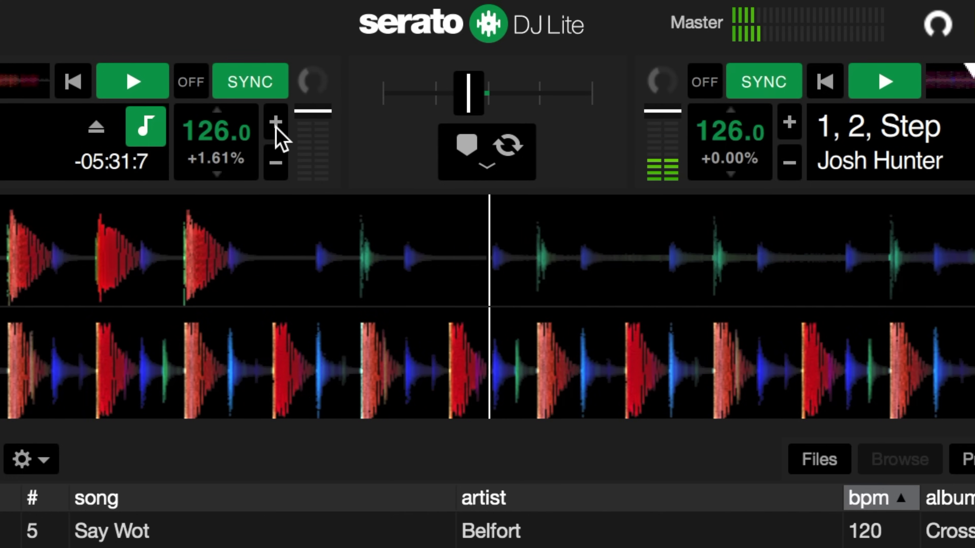
left_click(278, 161)
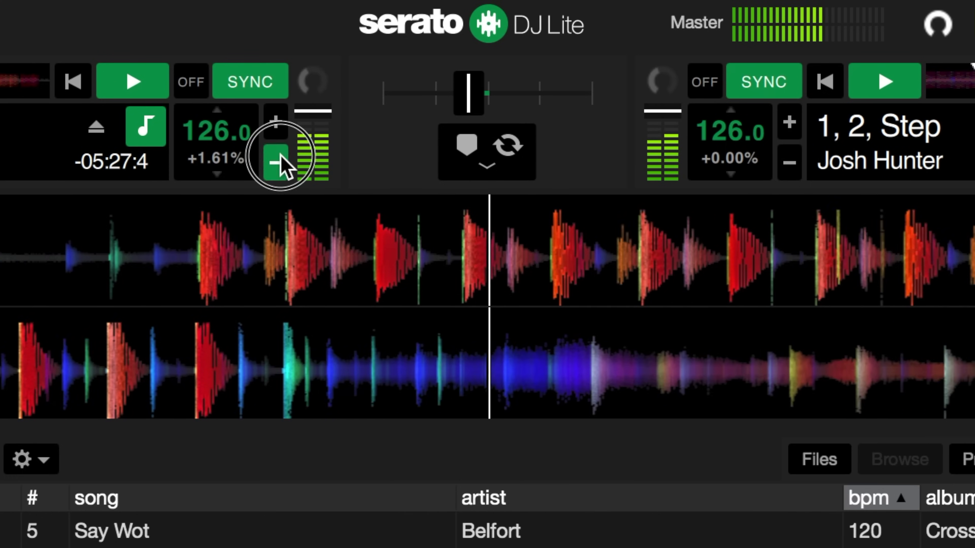
left_click(277, 122)
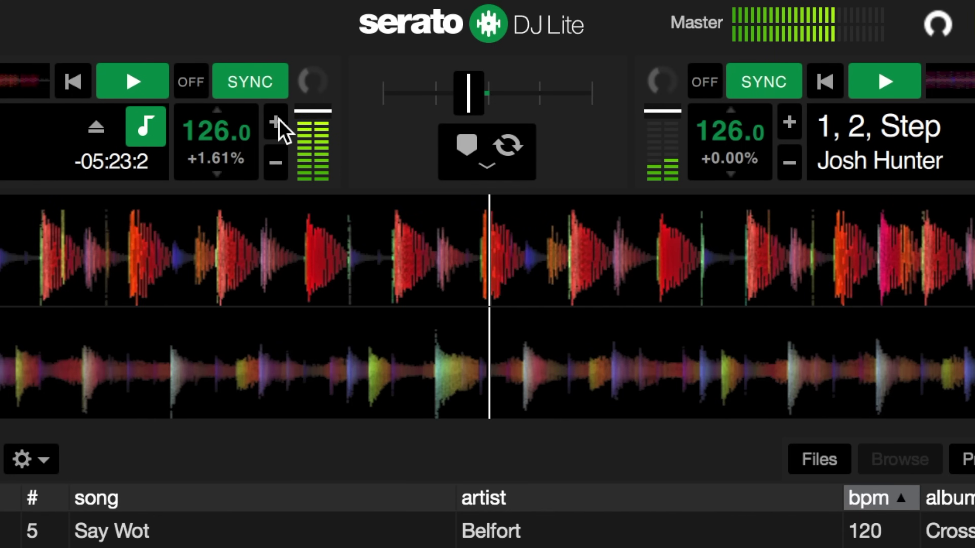
- Pause both decks, turn sync off on each so House Tool returns to 124.0 BPM, and centre the crossfader
left_click(138, 83)
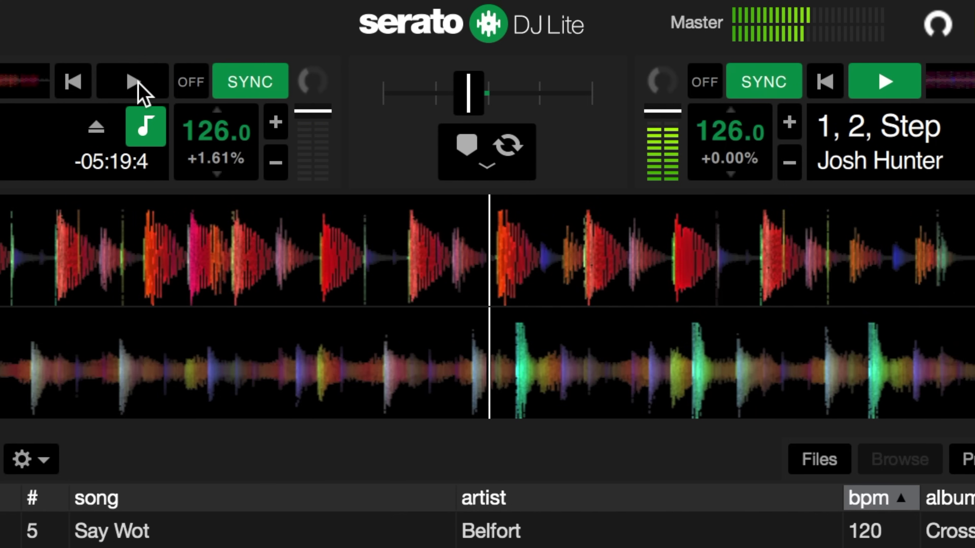
key("s")
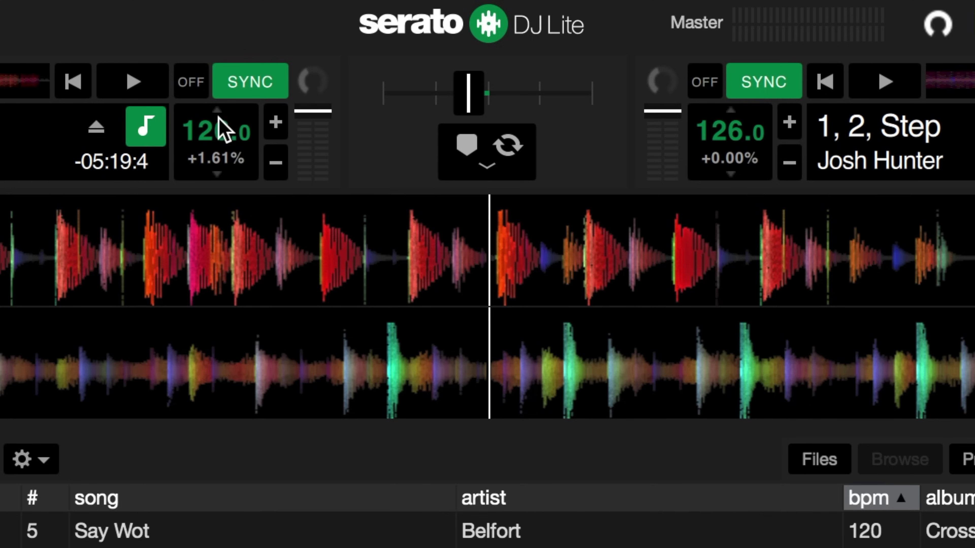
left_click(195, 86)
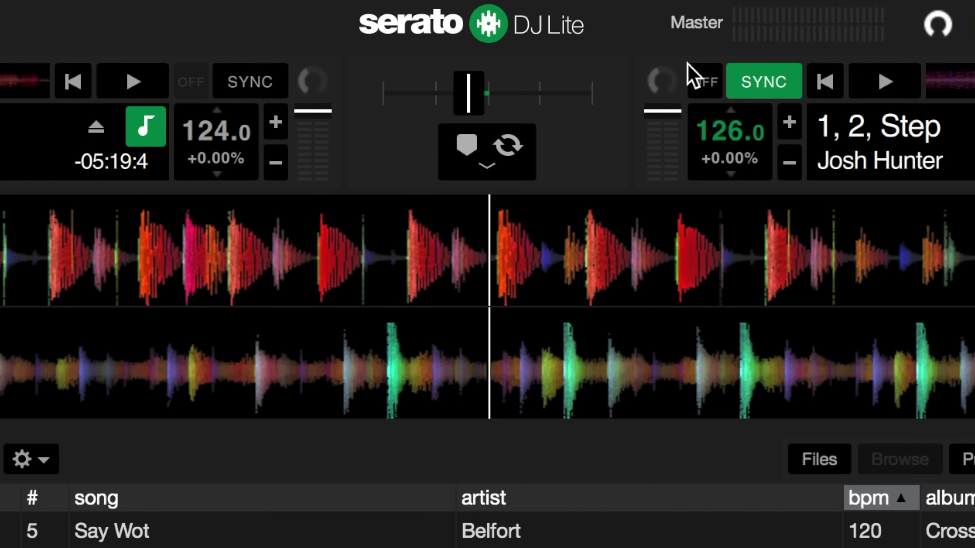
left_click(703, 86)
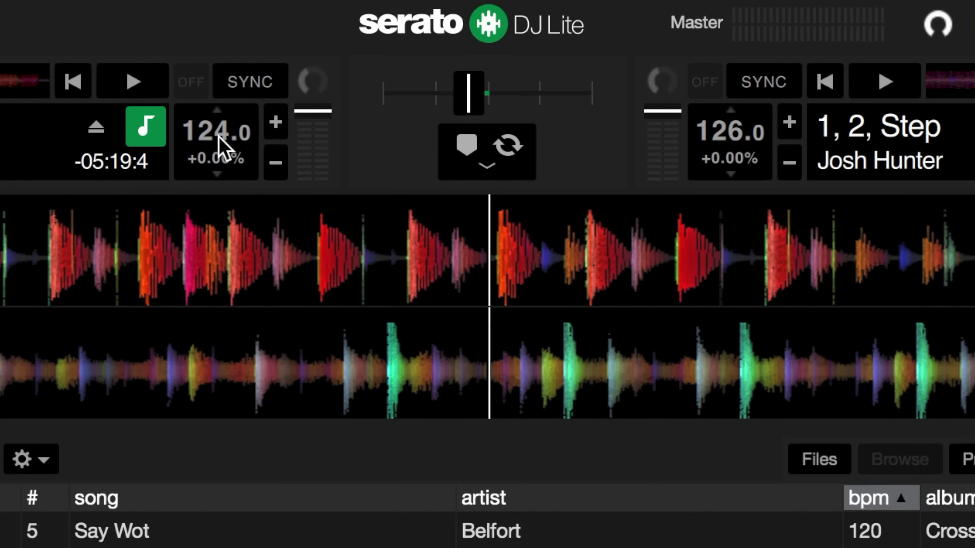
left_click_drag(481, 94, 502, 93)
- Show the cue and loop pads, engage a 4-beat auto loop on House Tool, and set a hot cue
left_click(496, 148)
left_click(461, 161)
left_click(464, 156)
left_click(303, 217)
left_click(54, 256)
- Delete the hot cue, end the 4-beat loop, hide the pads, and eject House Tool and 1, 2, Step
left_click(107, 214)
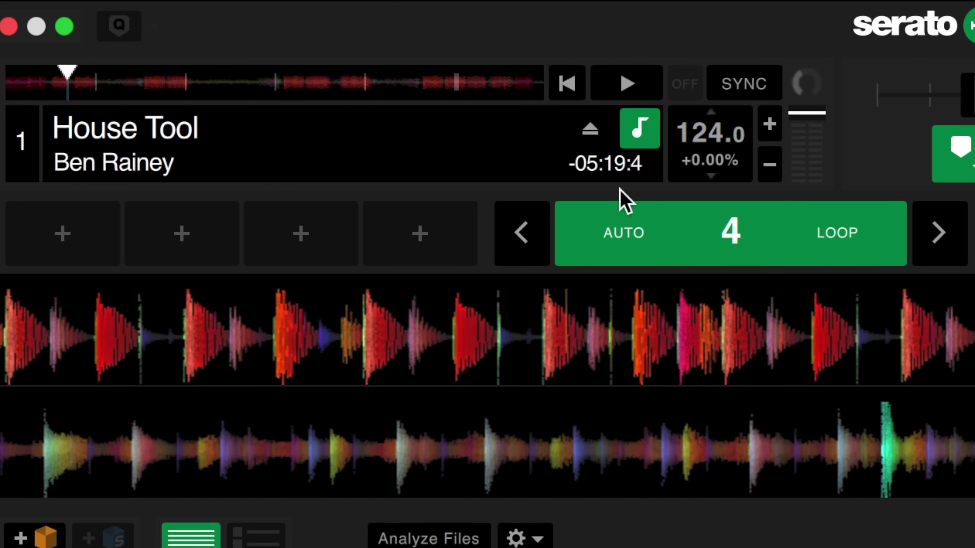
left_click(720, 231)
left_click(514, 151)
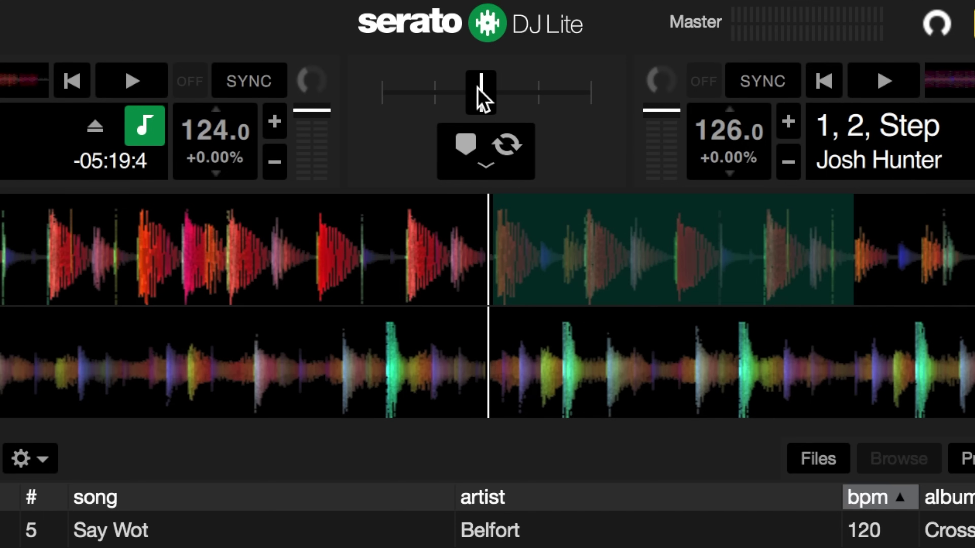
left_click(95, 126)
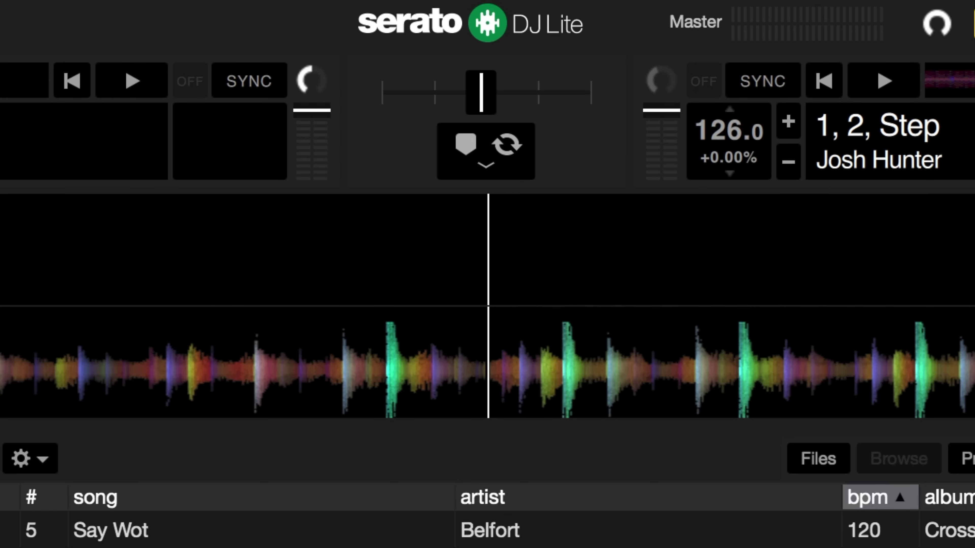
left_click(849, 128)
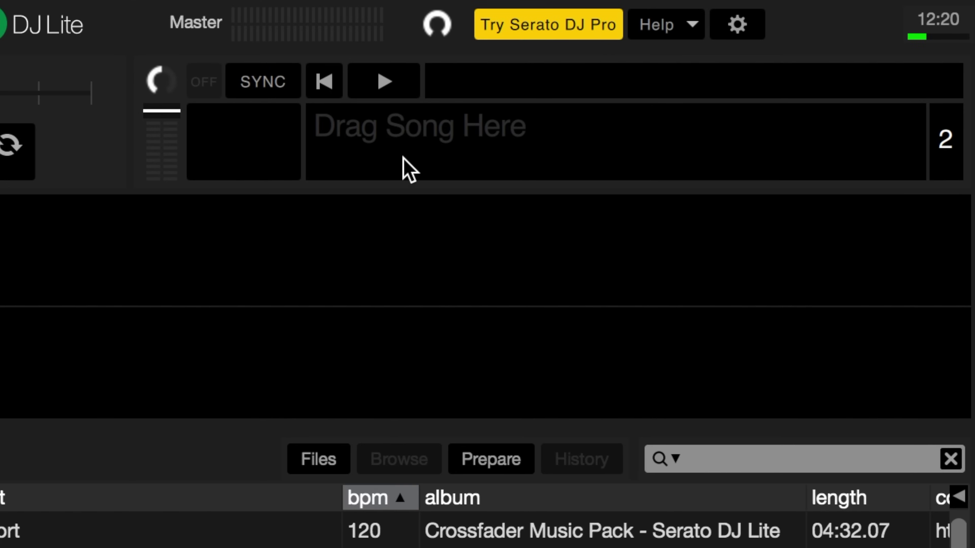